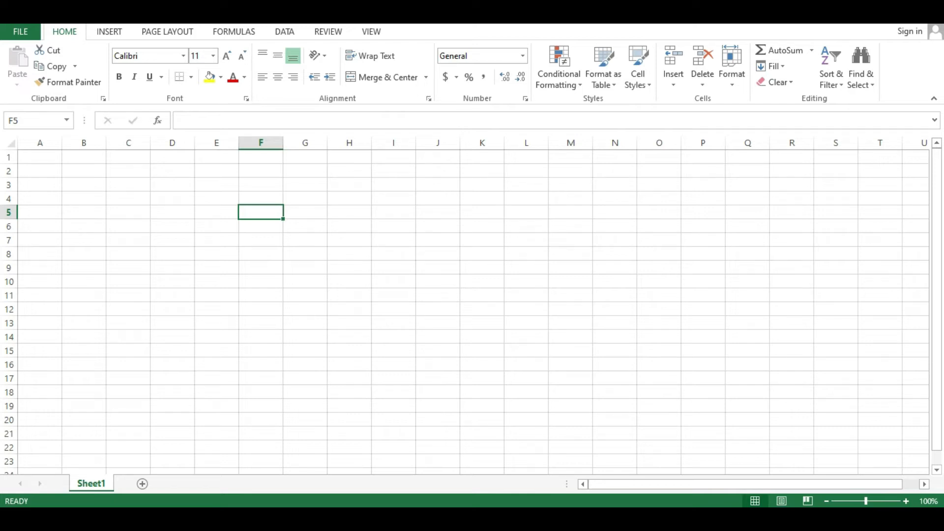
Merge and center cells C1 to E1.
drag(128, 157, 216, 157)
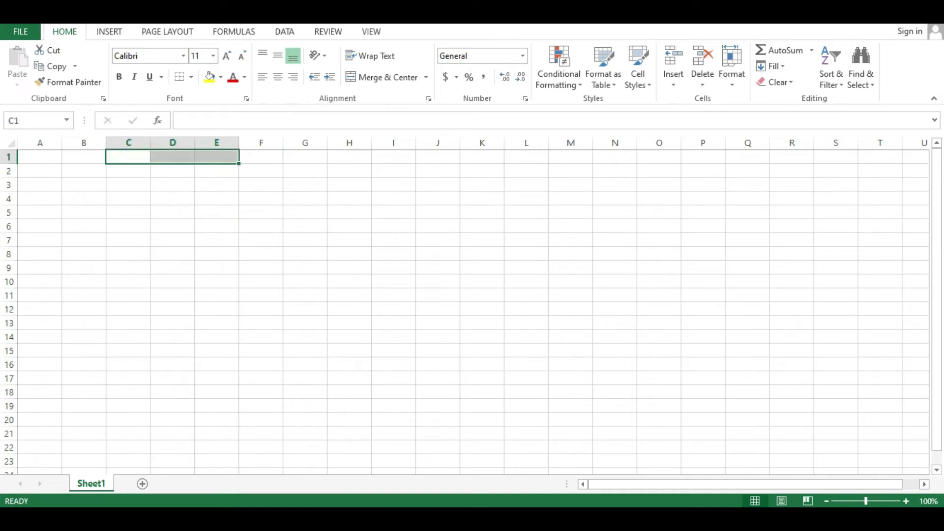
right_click(187, 157)
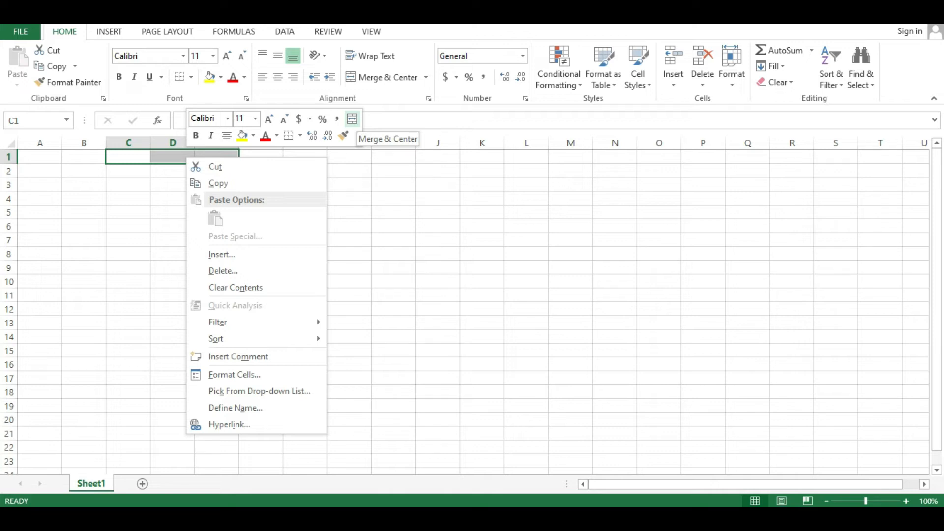
click(352, 119)
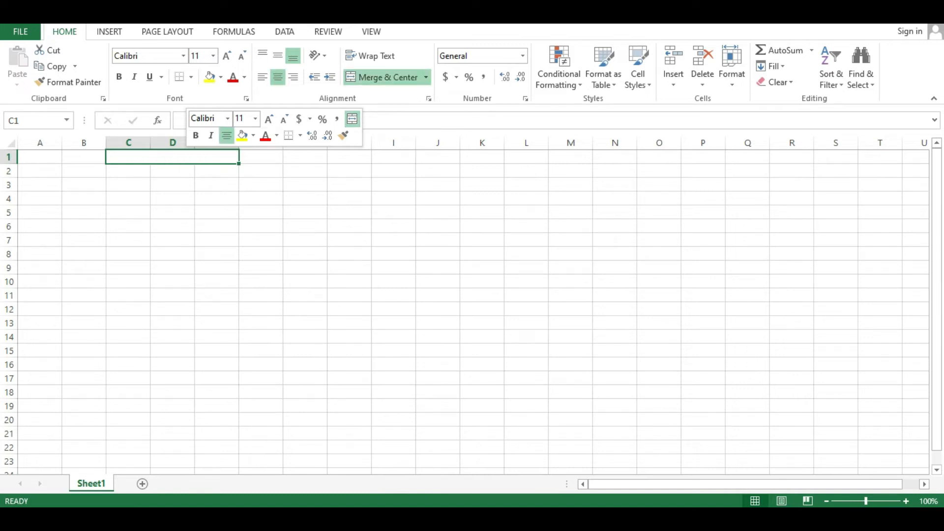
right_click(192, 157)
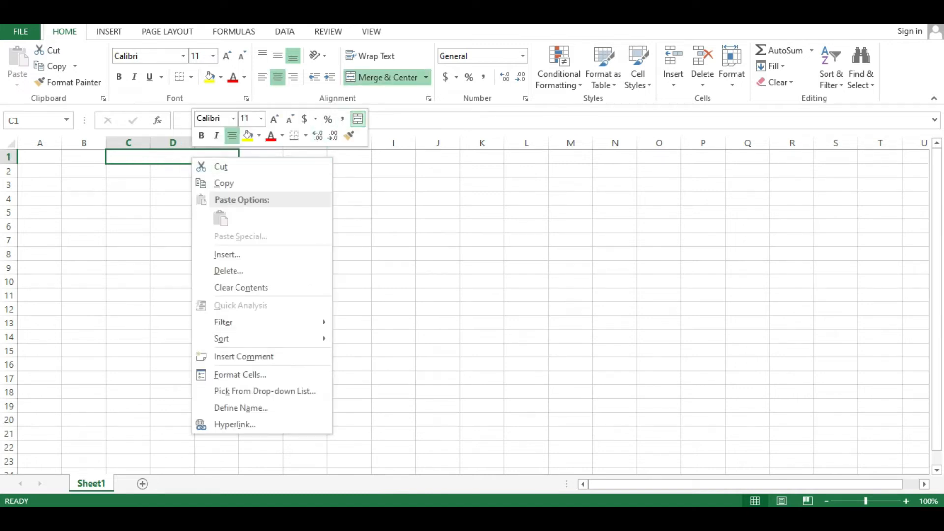
key(Escape)
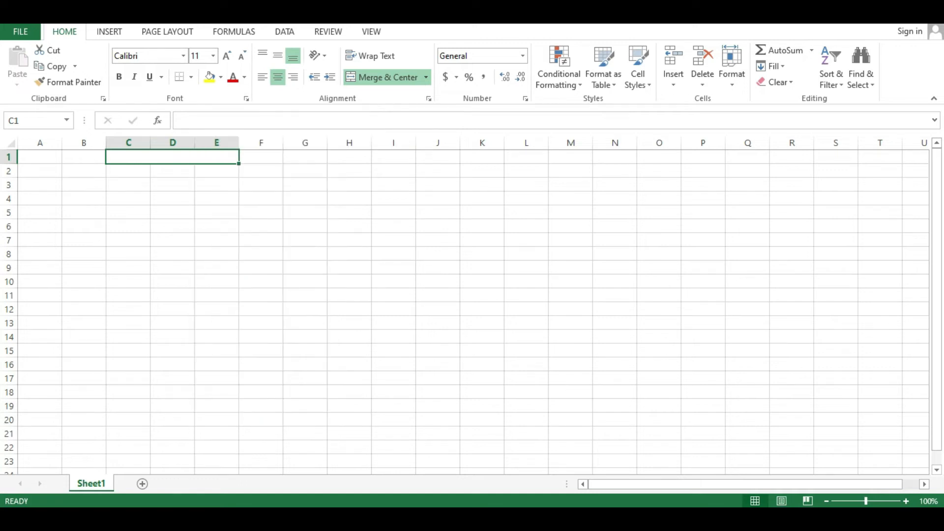
Enter SALES LEDGER as the title in the merged cell C1.
double_click(172, 157)
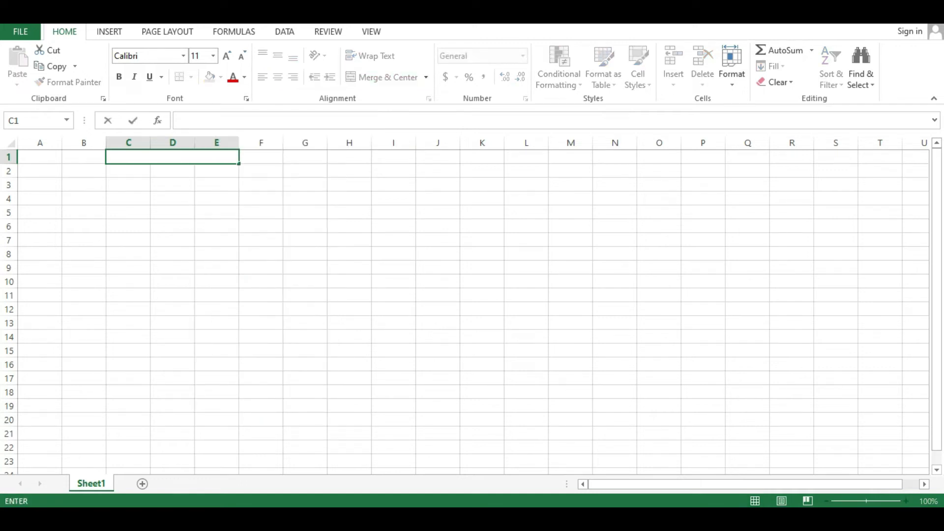
text(SALES LEDGER)
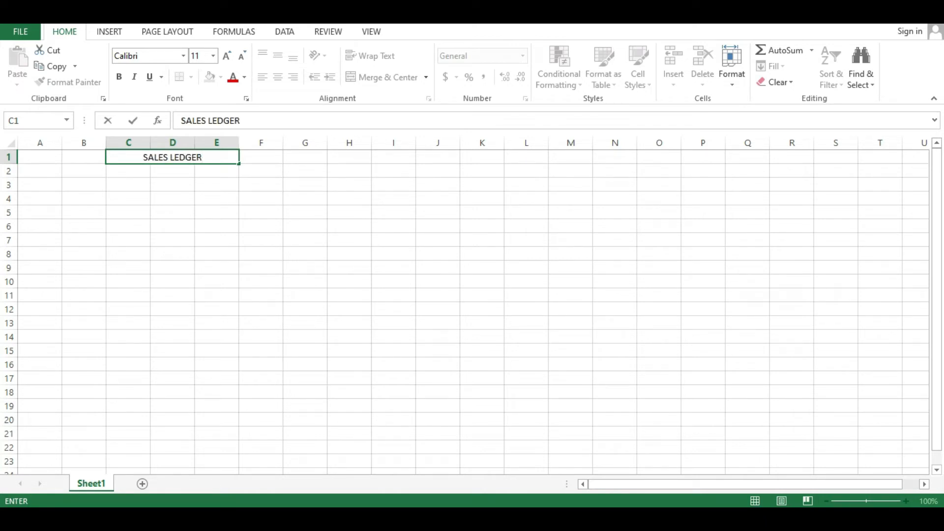
key(Return)
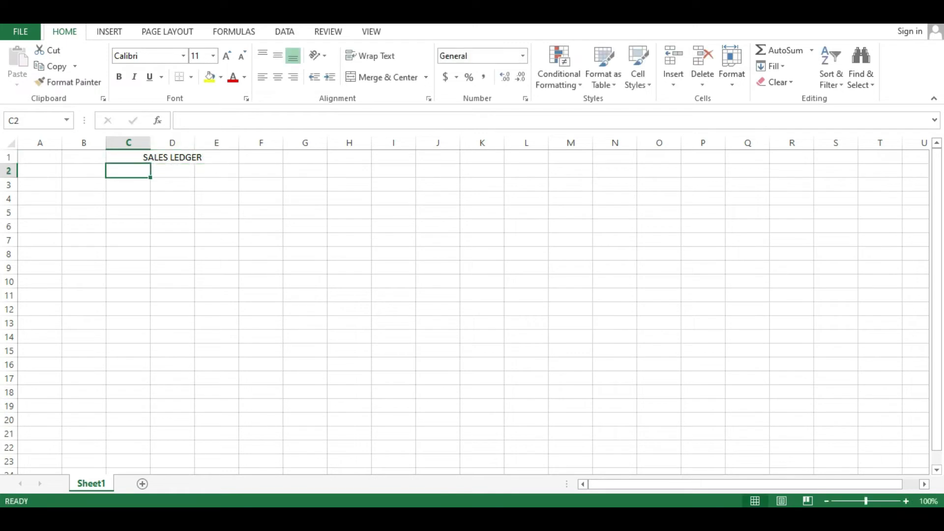
Fill the merged SALES LEDGER title cell with dark green from the theme colors.
click(172, 157)
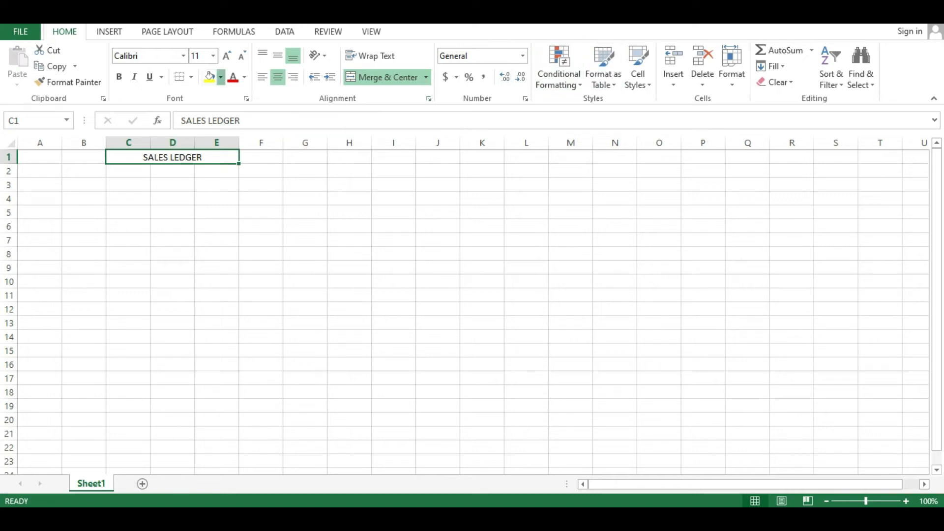
click(220, 78)
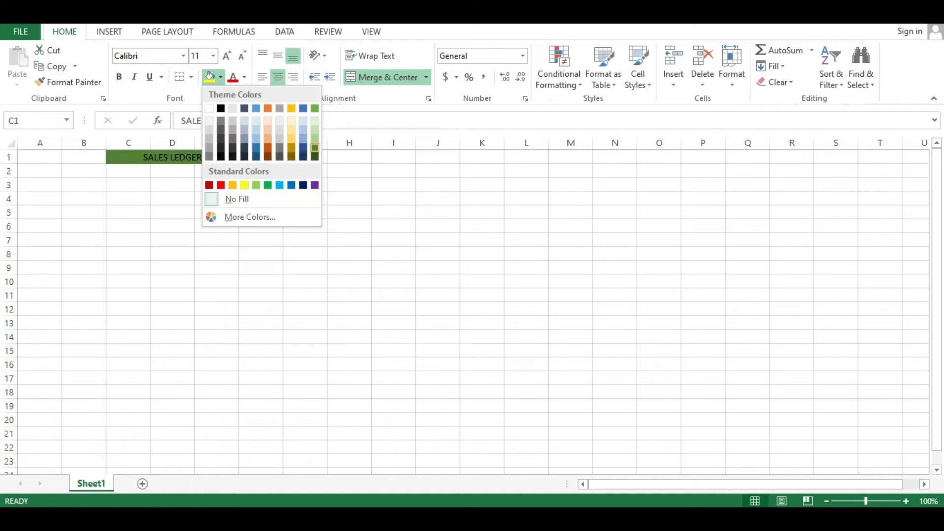
click(315, 148)
Enter the column heading DATE in cell A3.
click(128, 198)
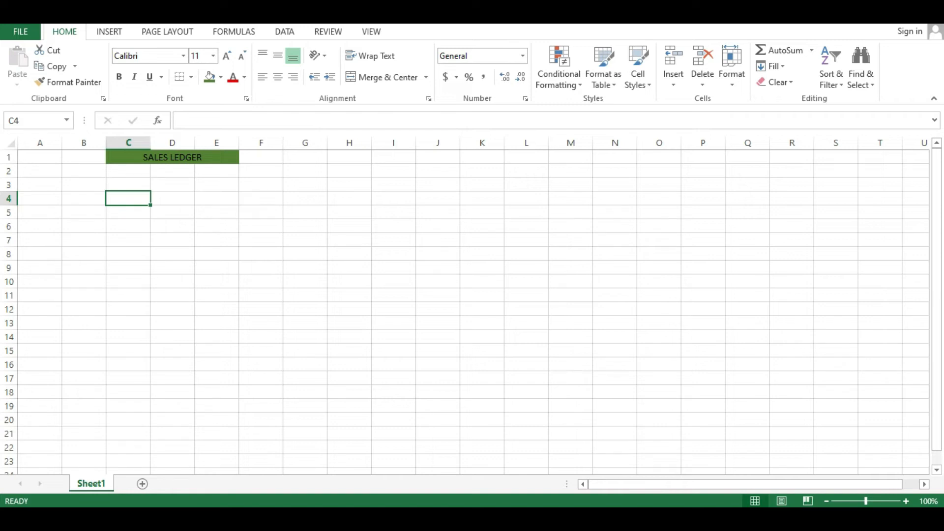
key(Left)
key(Left)
key(Up)
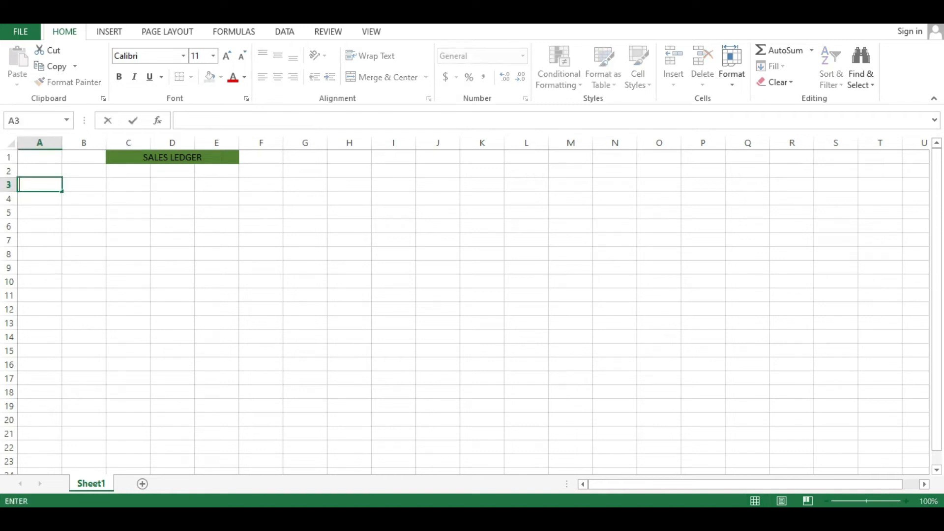
text(DATE)
key(Return)
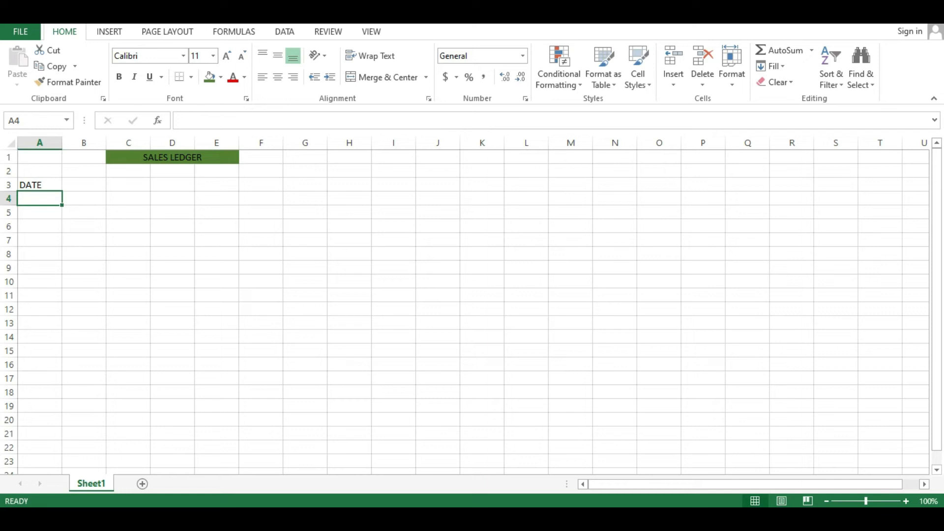
Enter the heading DESCRIPTION in cell B3 and auto-fit column B to its text.
double_click(83, 184)
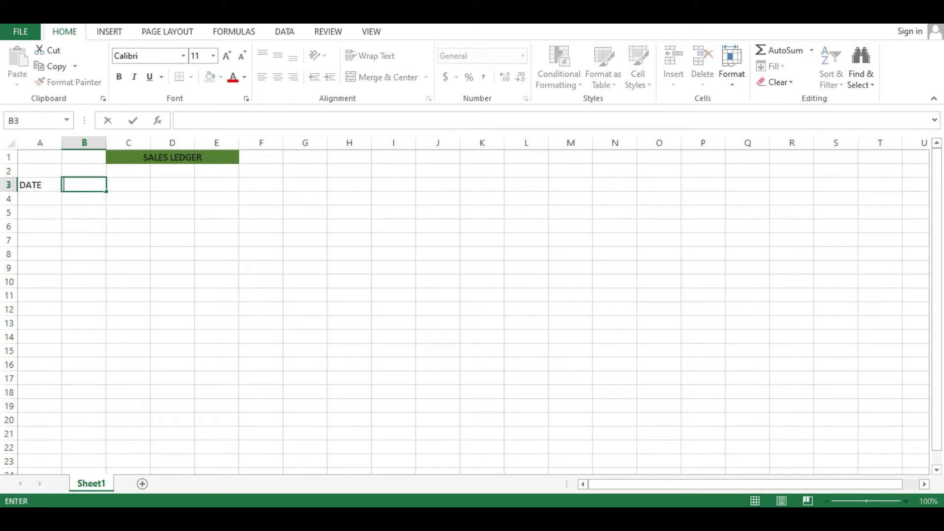
text(DESCRIPTION)
key(Return)
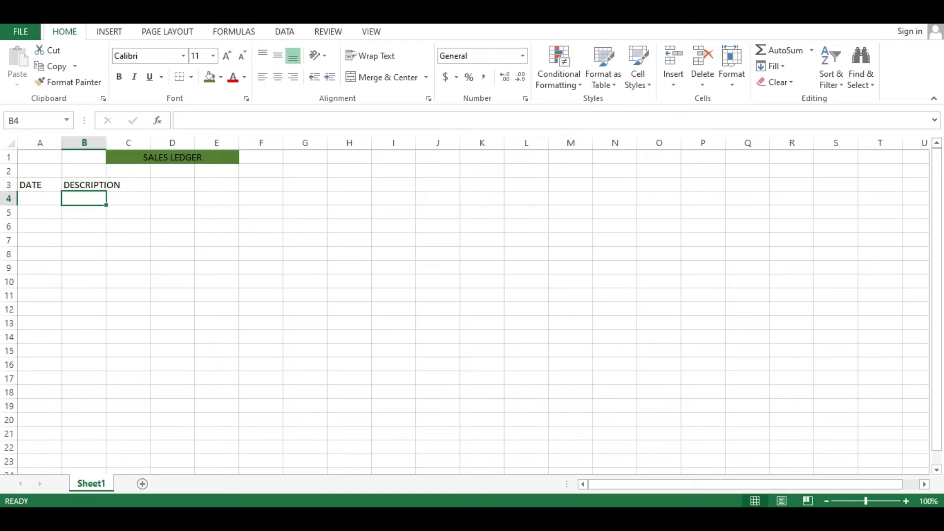
double_click(106, 142)
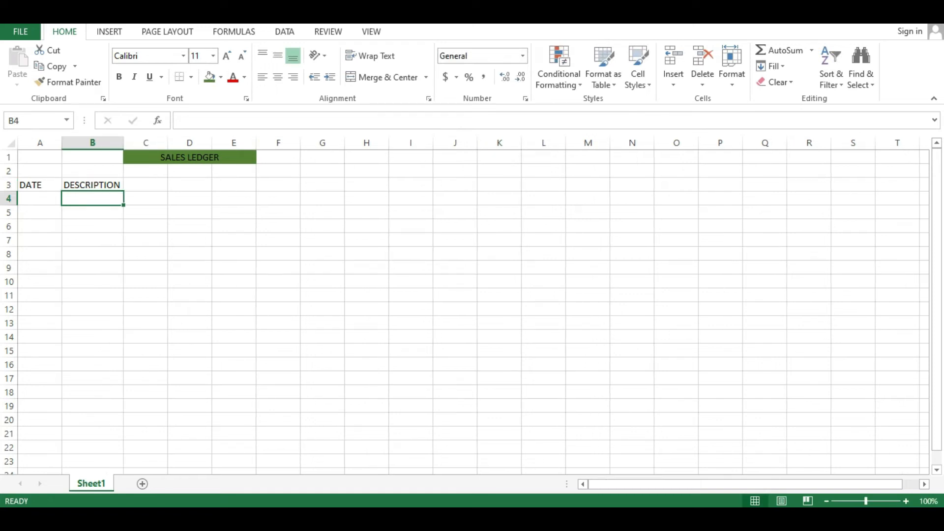
Enter the column heading AMOUNT in cell C3.
double_click(145, 184)
text(AMOUNT)
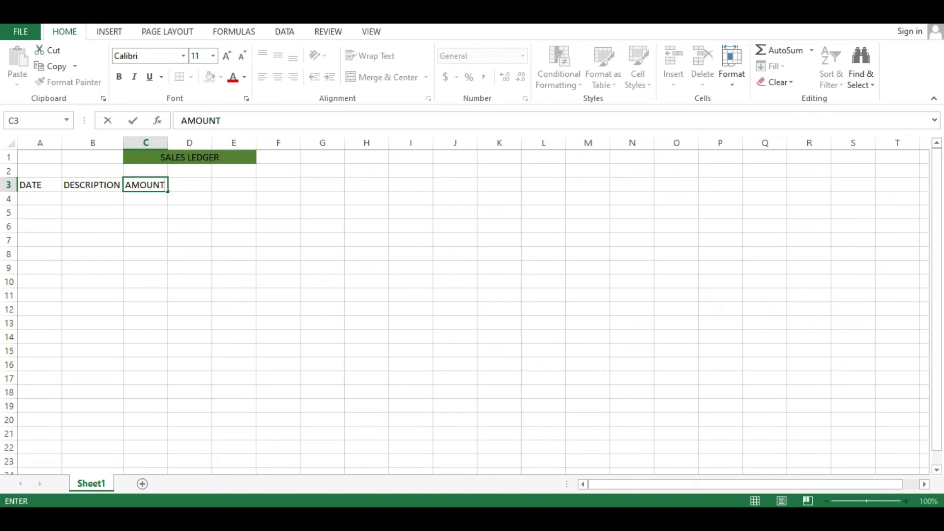
key(Return)
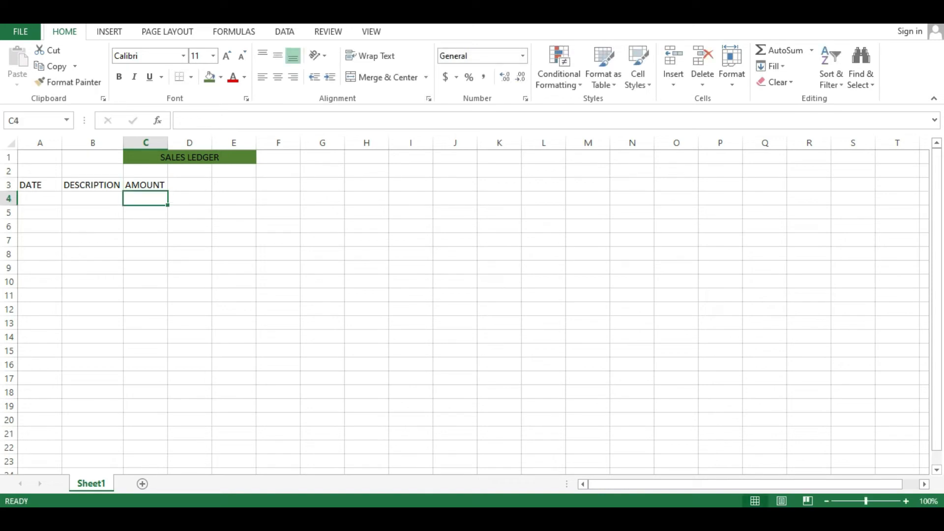
Enter the date 1/9/2022 for the first ledger entry in cell A4.
double_click(39, 199)
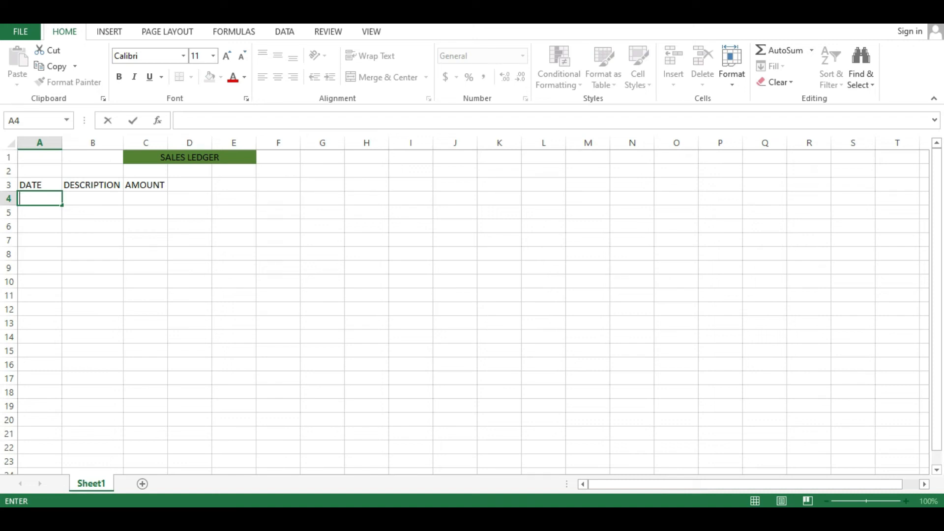
text(1)
text(/)
text(9)
text(/)
text(202)
key(Return)
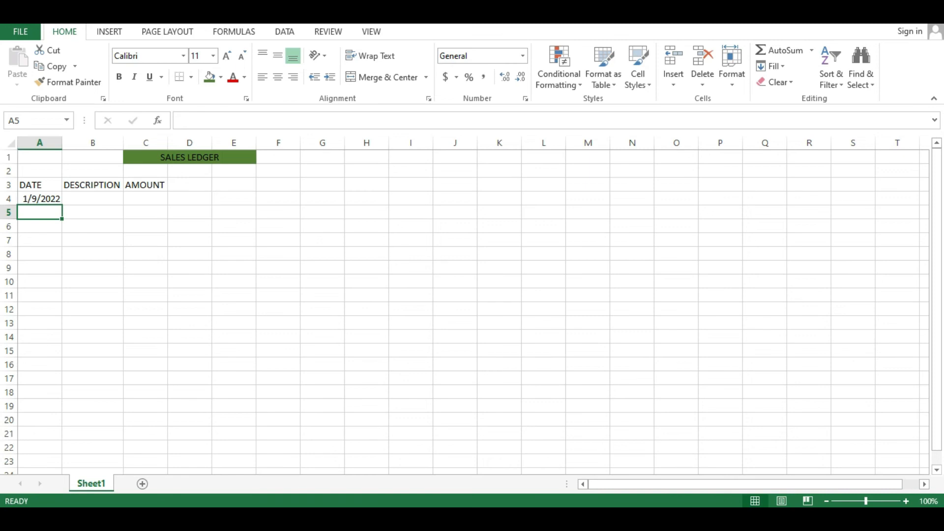
Enter Sales as the description of the first ledger entry in cell B4.
double_click(93, 199)
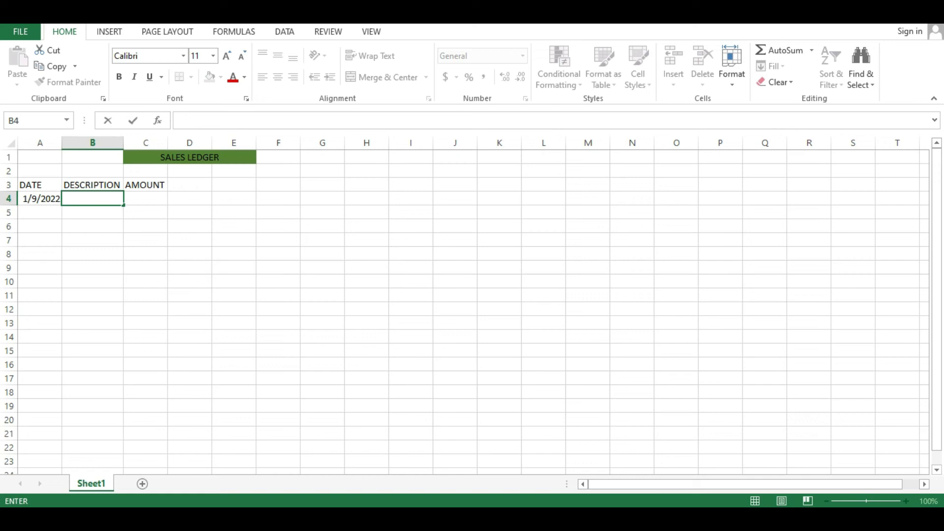
text(Sales)
key(Return)
Enter 5000 as the amount of the first ledger entry in cell C4.
click(146, 185)
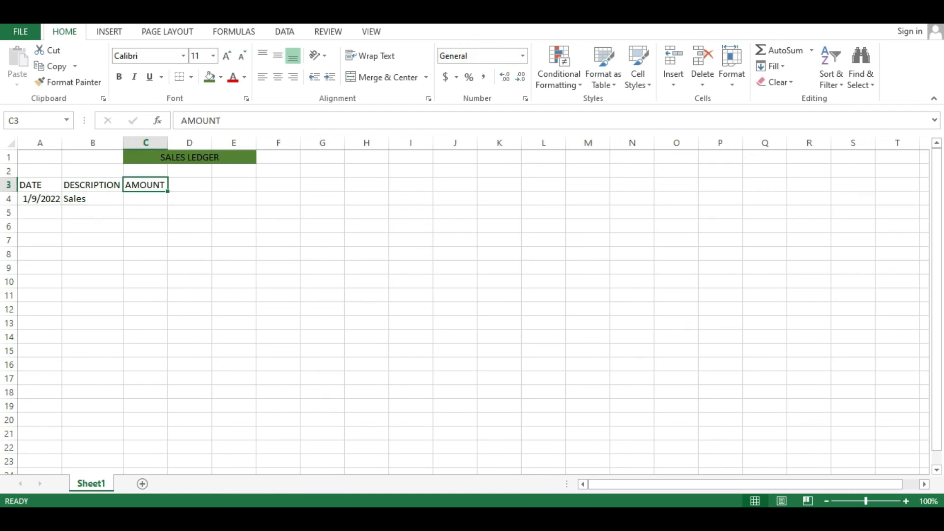
double_click(146, 198)
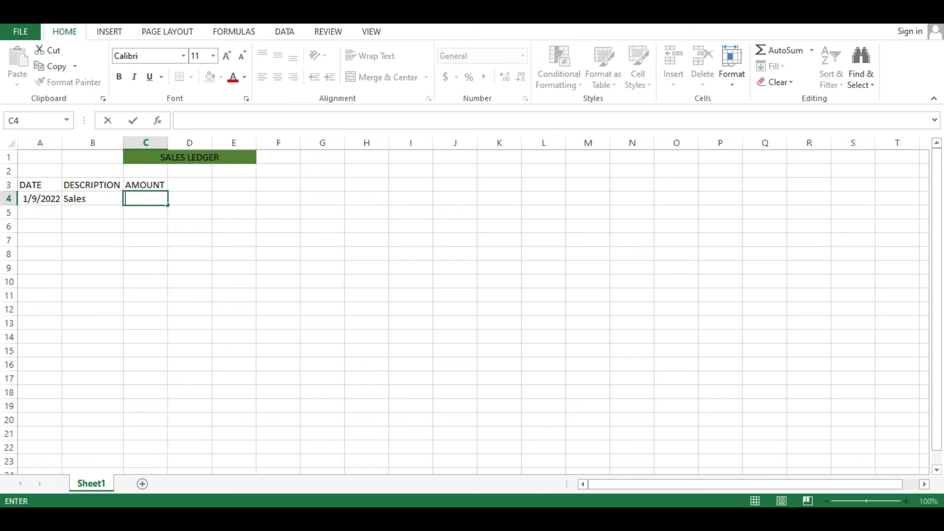
text(5000)
key(Return)
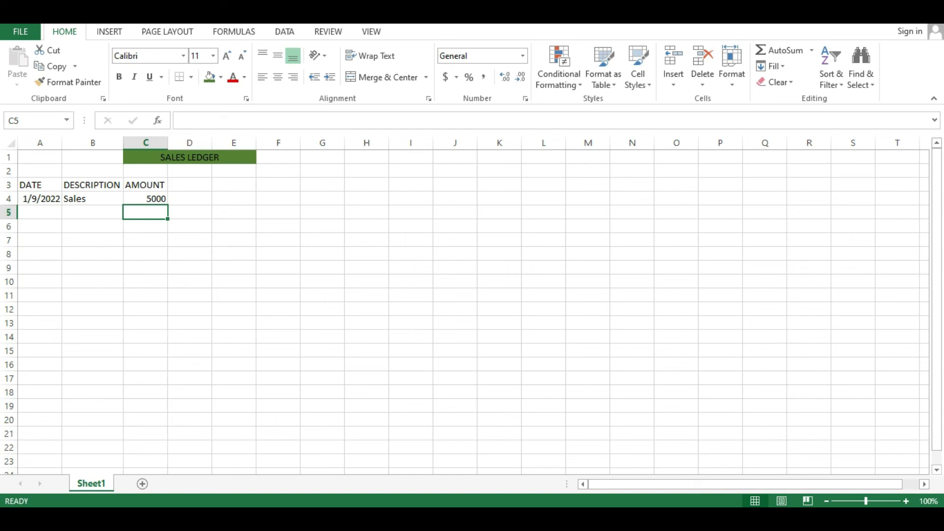
Add a $ sign after the AMOUNT heading in cell C3 and auto-fit column C.
double_click(161, 184)
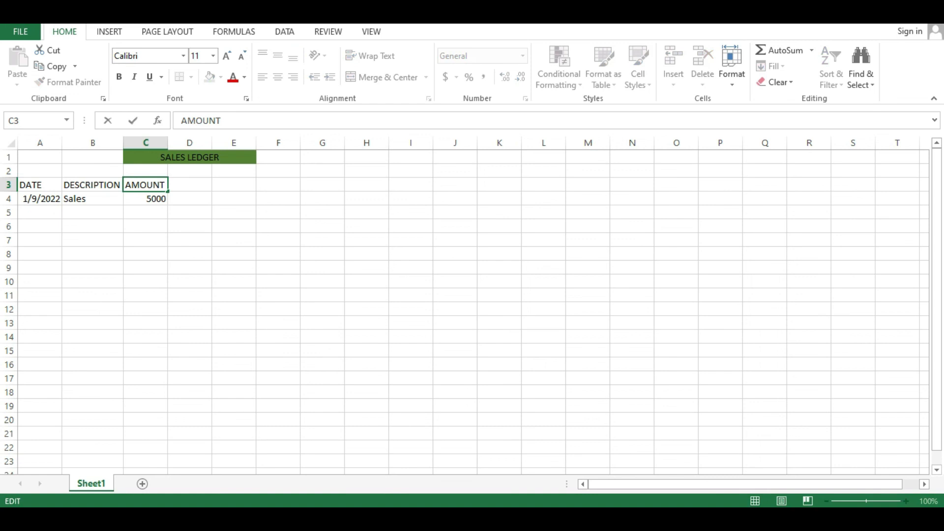
text($)
key(Return)
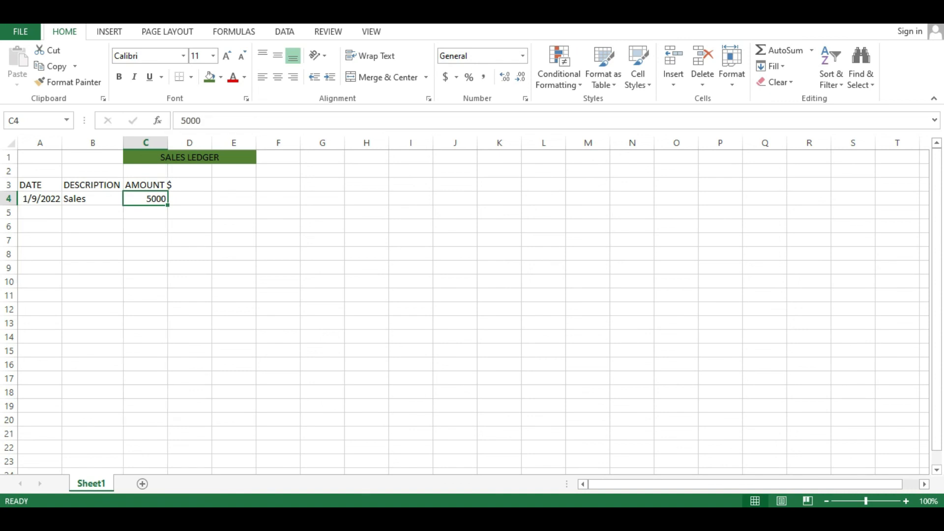
double_click(167, 142)
Replace the currency sign in the AMOUNT heading of cell C3 with #.
double_click(166, 185)
key(Escape)
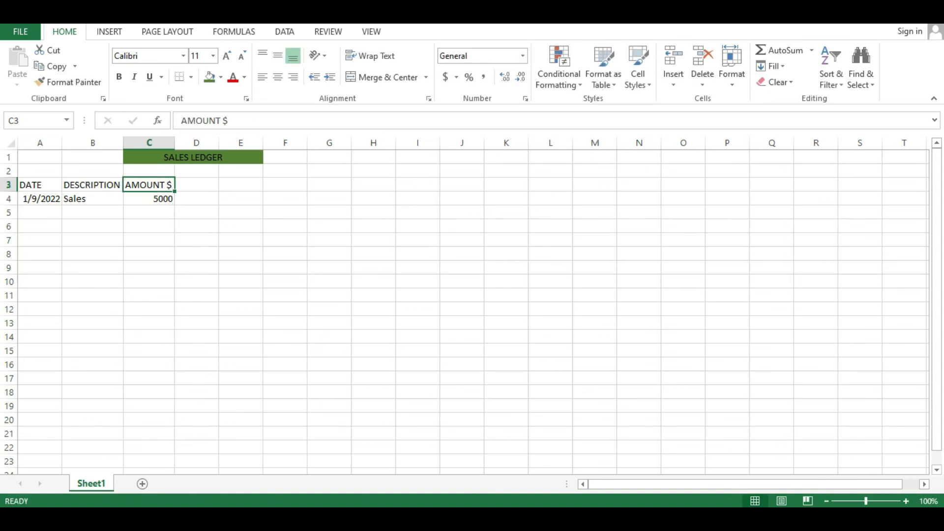
key(F2)
key(BackSpace)
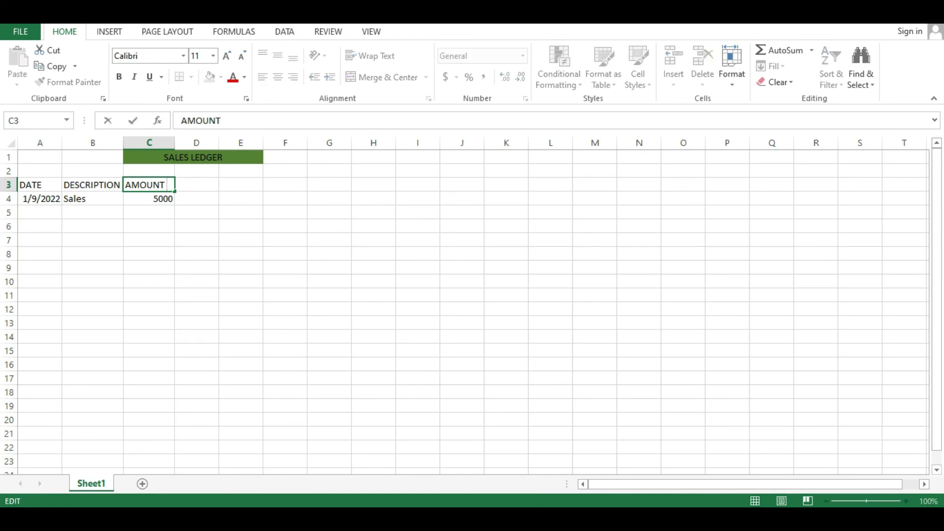
text(#)
key(Return)
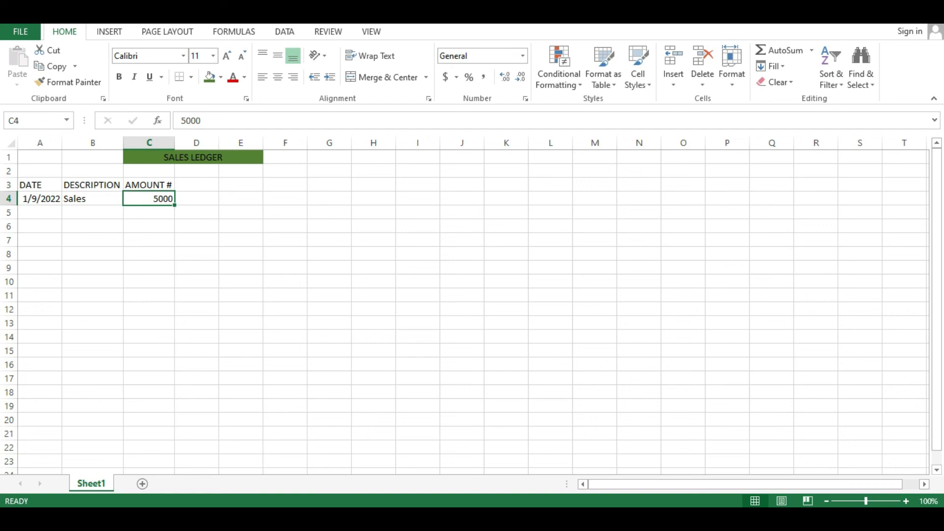
Enter the date 2/9/2022 for the second ledger entry in cell A5.
click(40, 212)
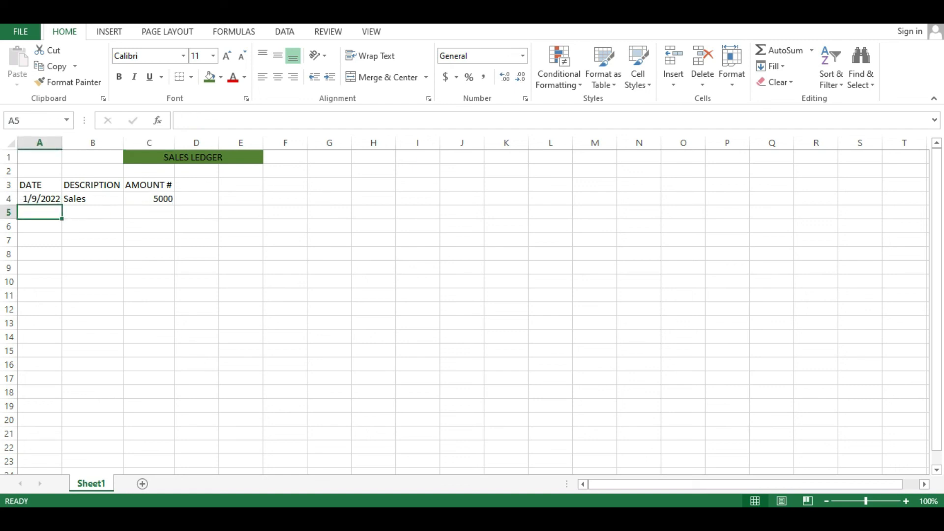
text(2/9)
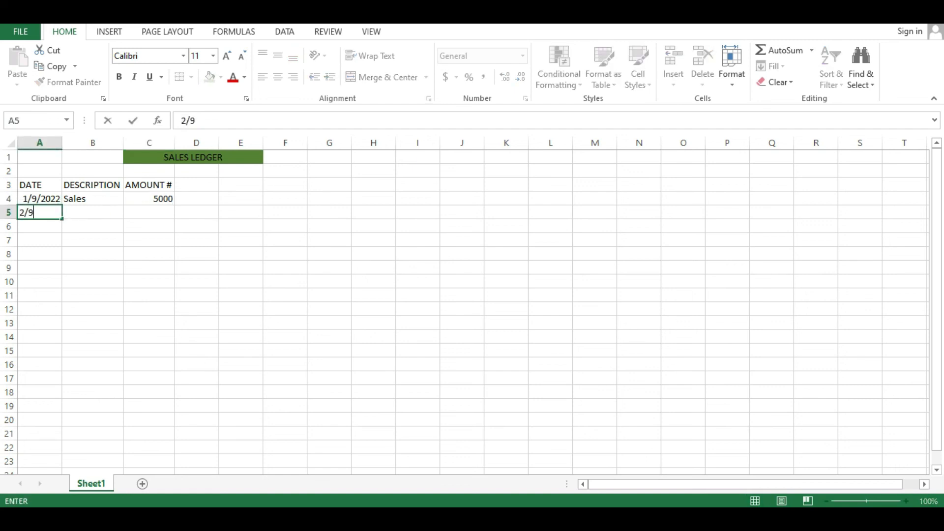
text(/2022)
key(Return)
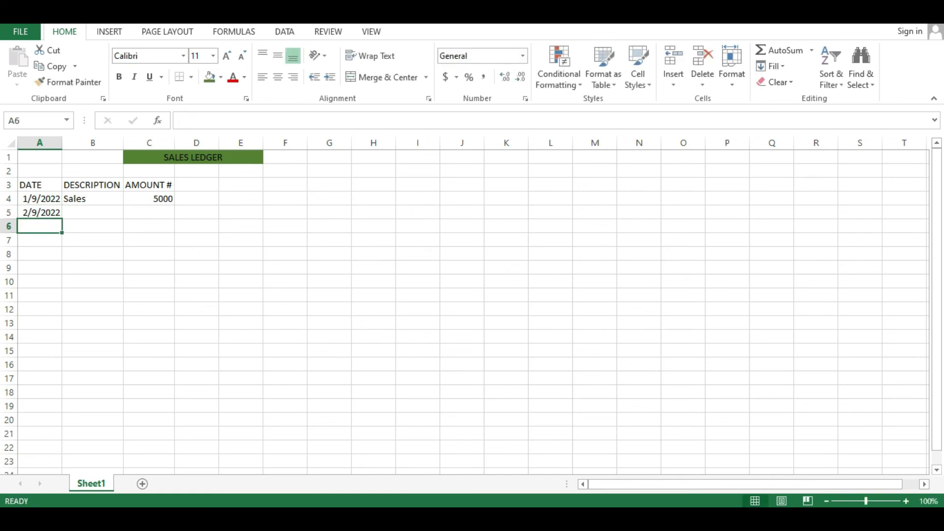
Enter Pot as the description of the second ledger entry in cell B5.
click(93, 213)
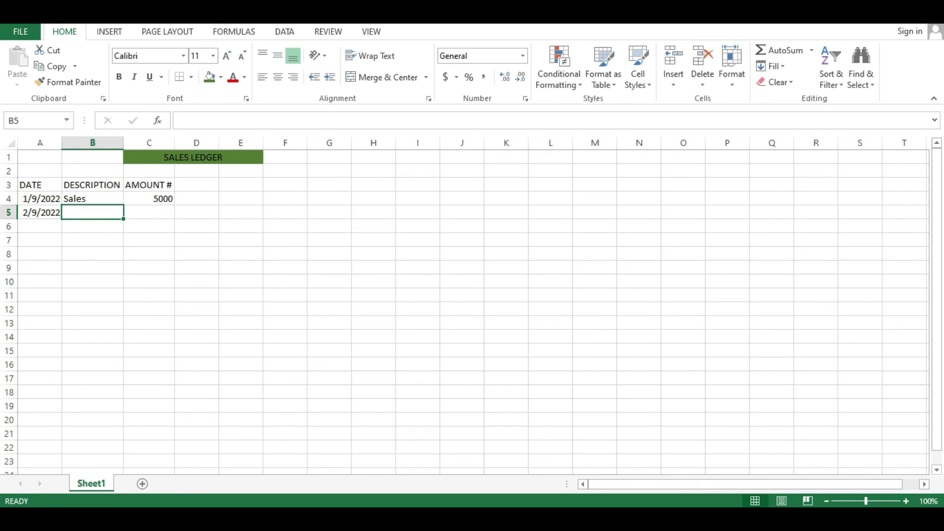
double_click(93, 213)
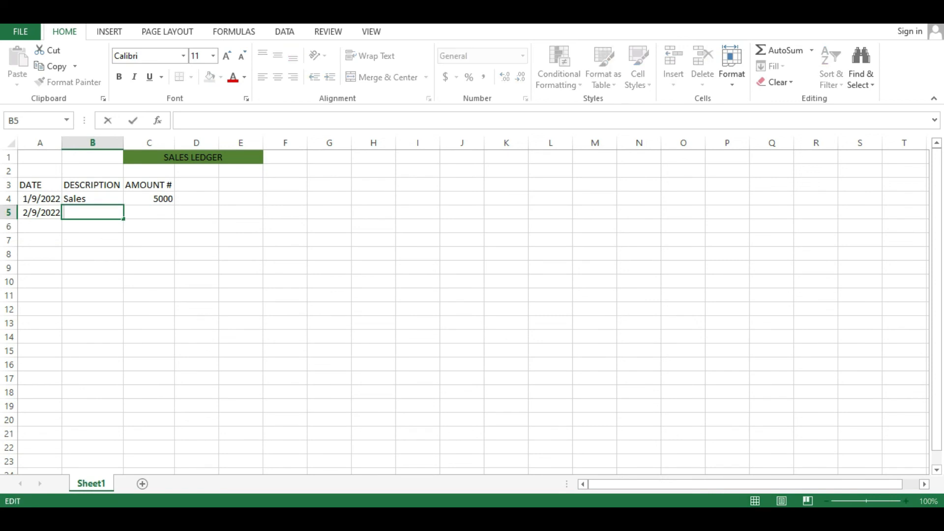
text(Pot)
key(Return)
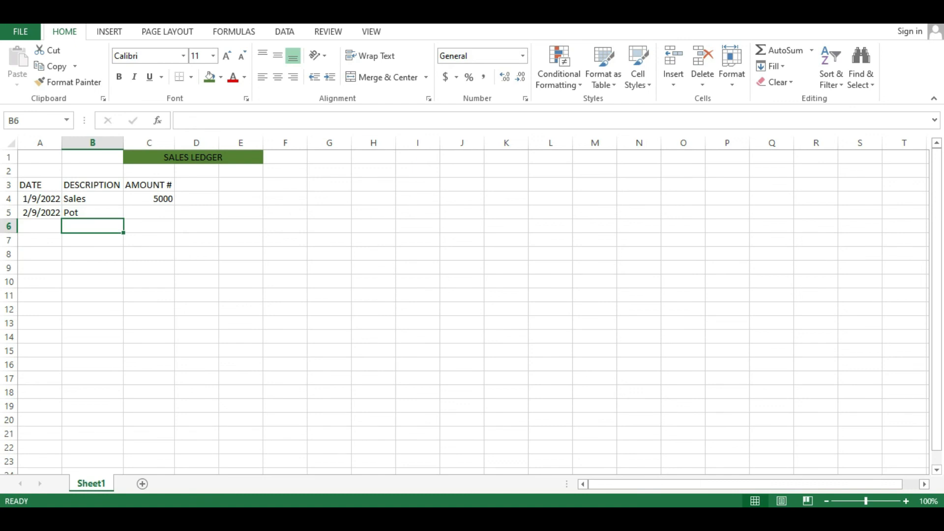
Enter 17500 as the amount of the second ledger entry in cell C5.
click(149, 212)
text(17)
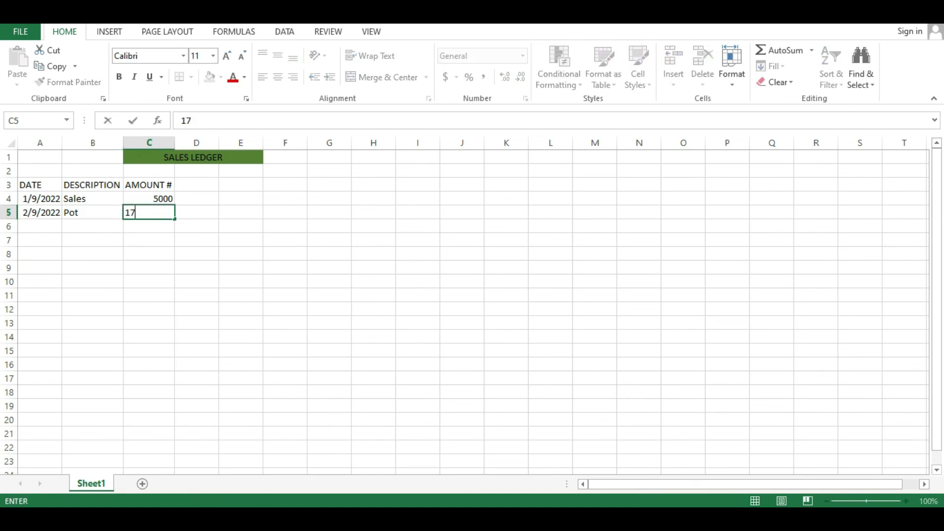
text(500)
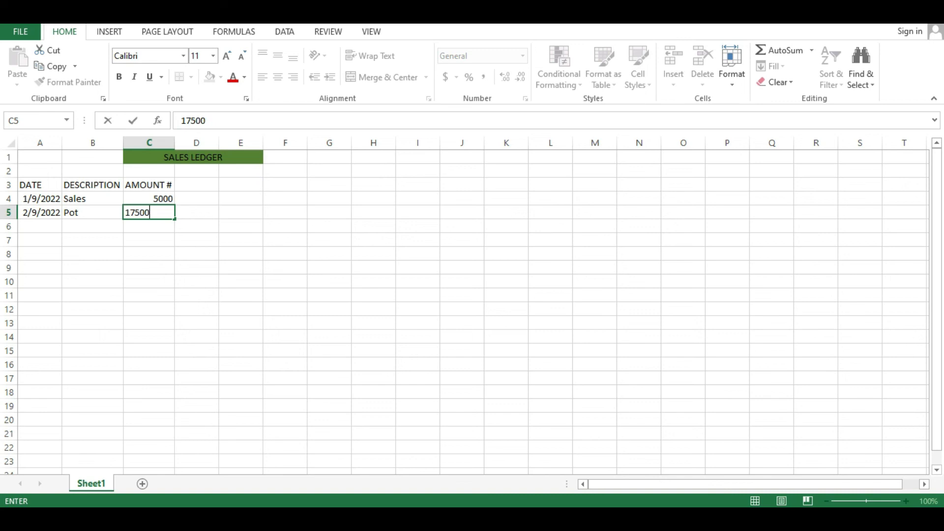